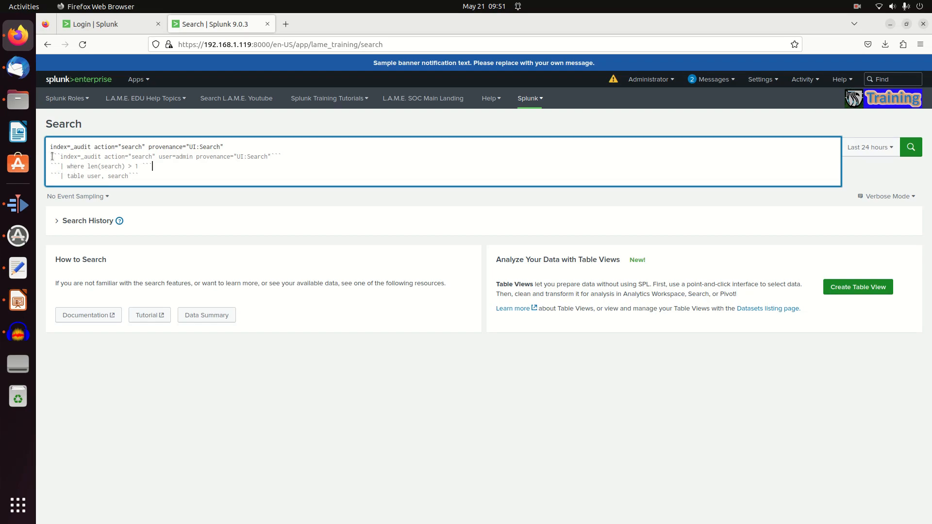
click(157, 180)
triple_click(231, 148)
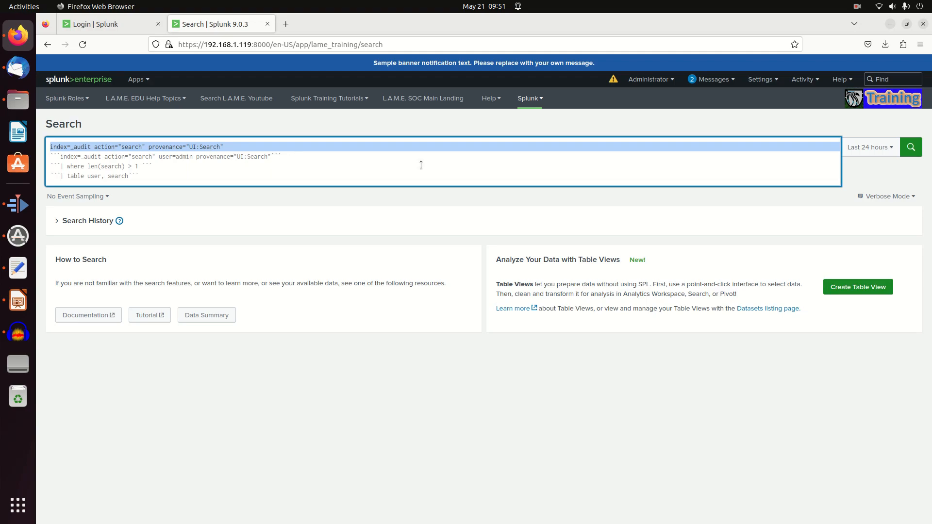
double_click(166, 147)
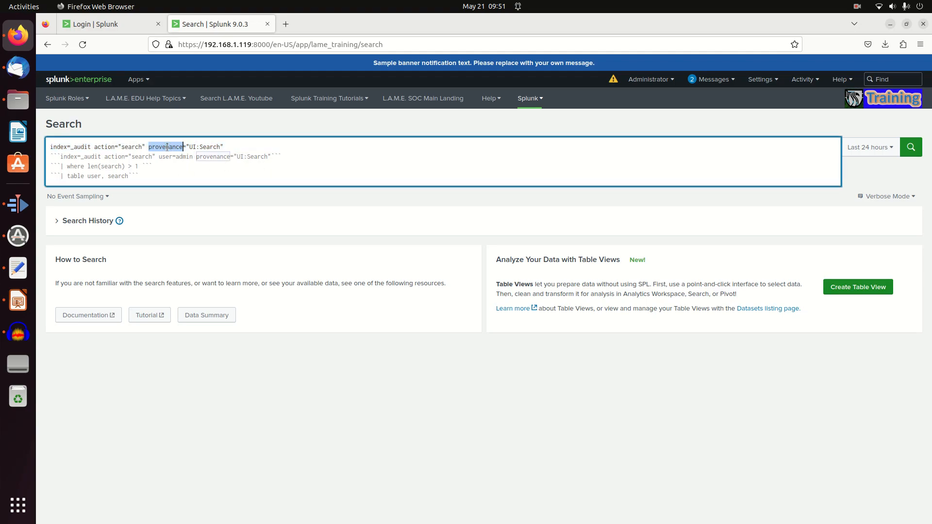
click(207, 147)
click(223, 146)
double_click(162, 146)
triple_click(162, 147)
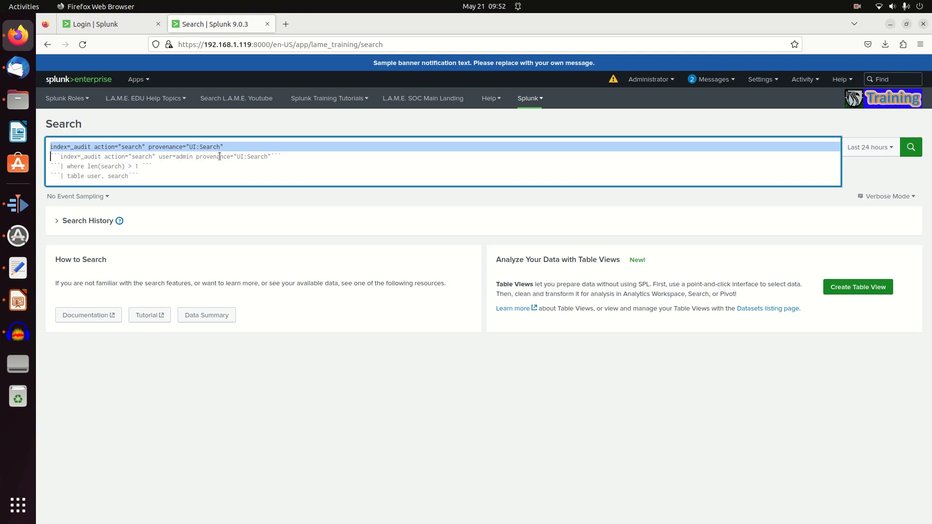
click(58, 176)
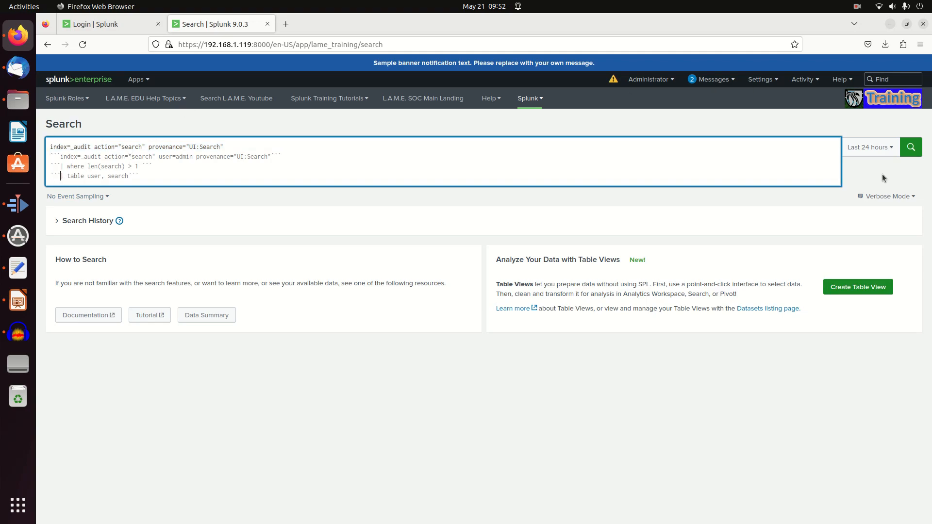
Set the time range to Last 60 minutes and run the _audit index search
click(888, 154)
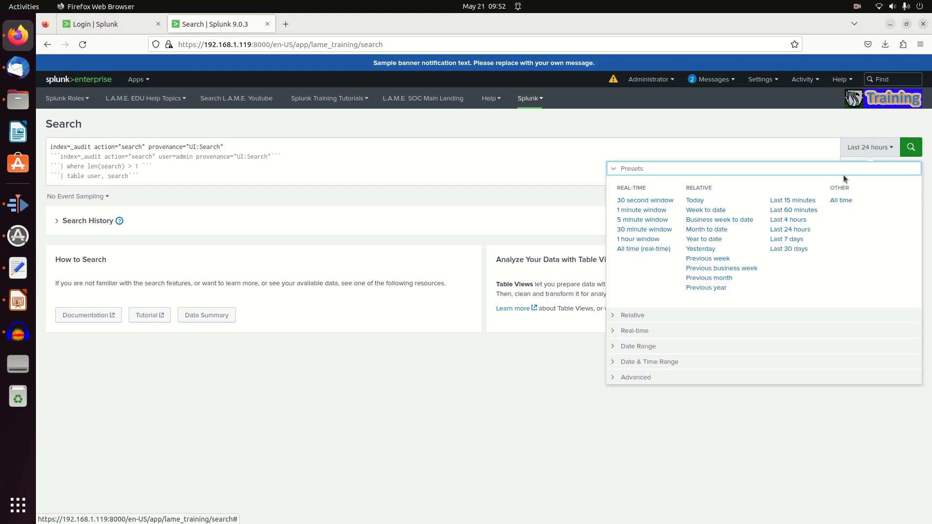
click(795, 207)
click(912, 152)
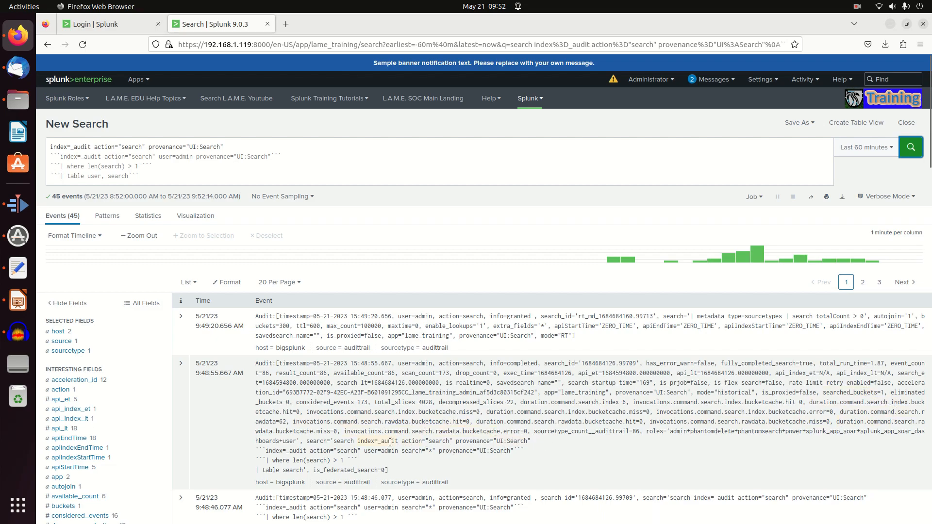
scroll(391, 442, down, 2)
scroll(390, 442, up, 2)
Uncomment the "| table user, search" line by removing its surrounding backticks, keep it on its own line, and run the search
click(59, 174)
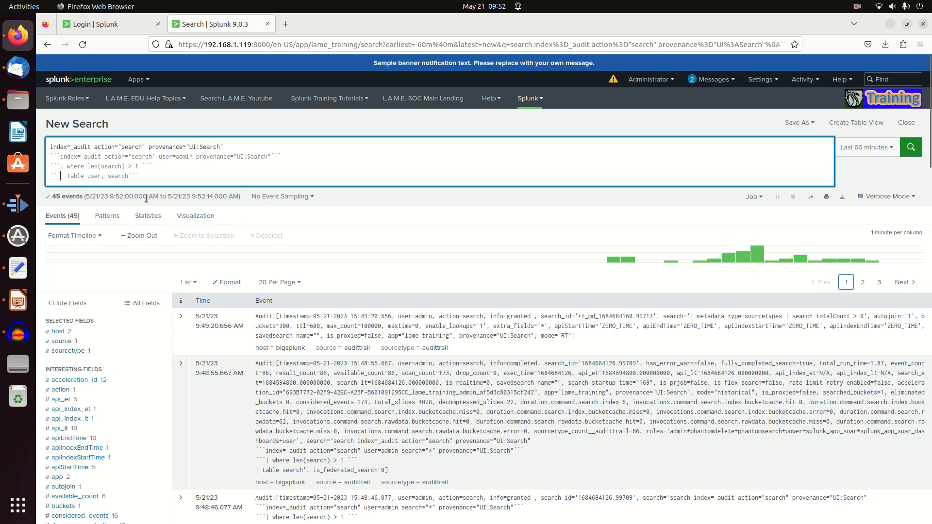
key(BackSpace)
key(BackSpace)
key(BackSpace)
key(BackSpace)
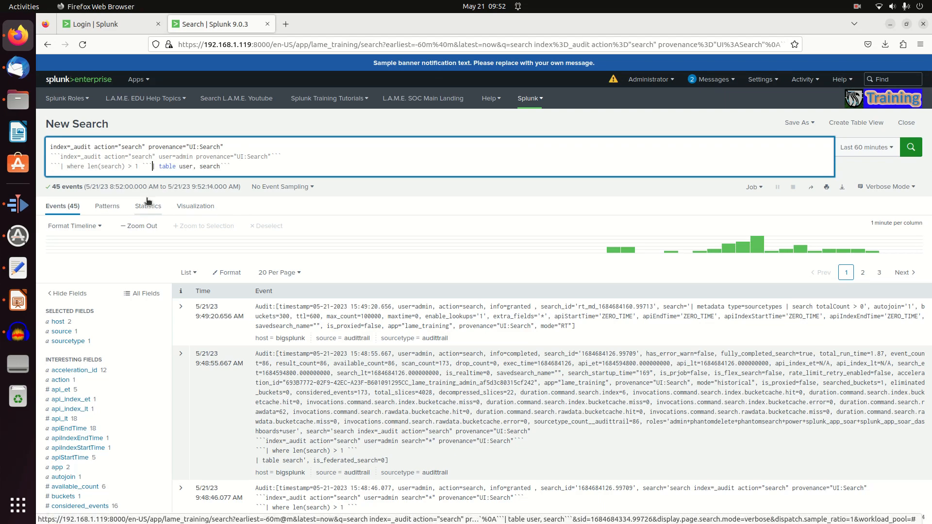
key(shift+Return)
key(Right)
key(Right)
key(Right)
key(Right)
key(Right)
key(Right)
key(Right)
key(Right)
key(Right)
key(Right)
key(Right)
key(Right)
key(Right)
key(Right)
key(Right)
key(Right)
key(Right)
key(Right)
key(Right)
key(Right)
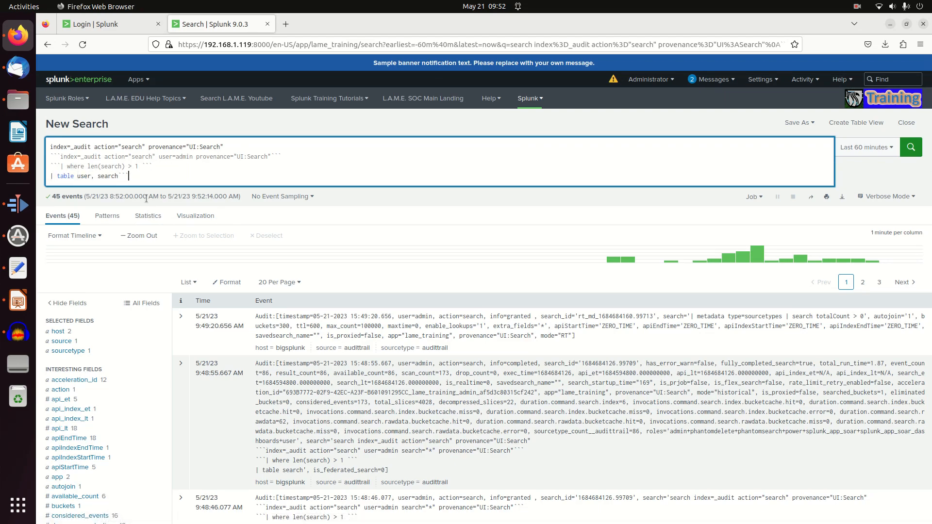
key(BackSpace)
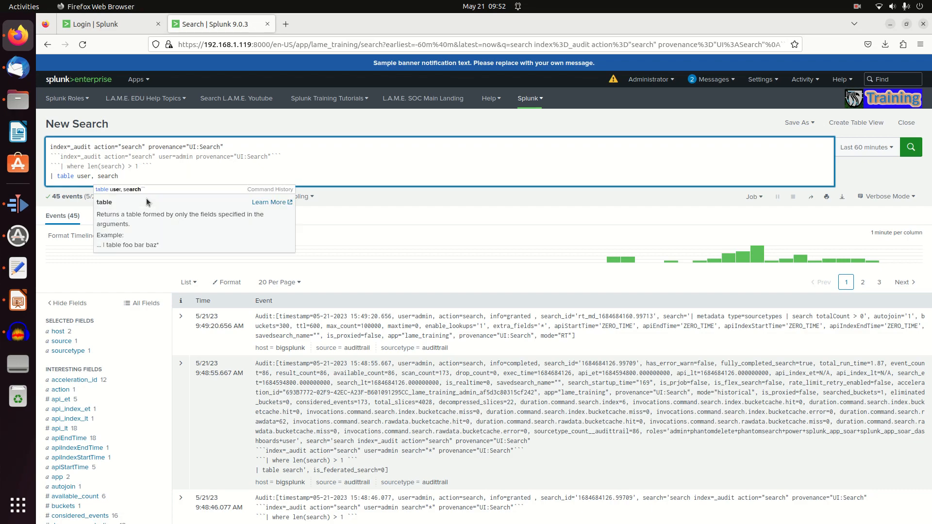
key(Return)
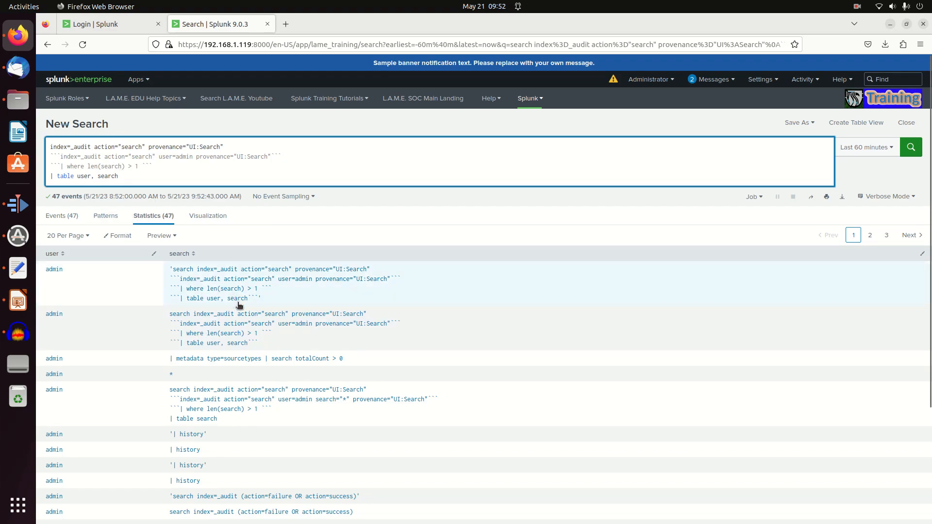
scroll(207, 398, down, 3)
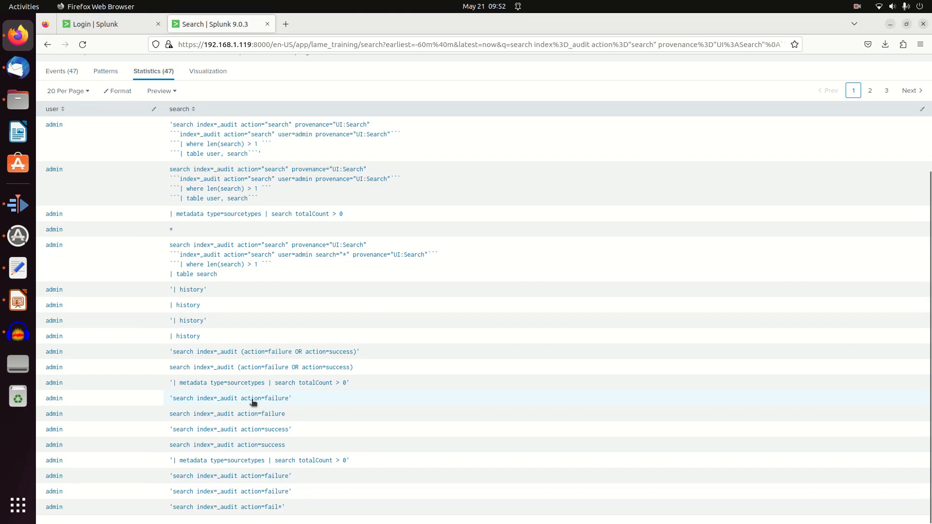
scroll(283, 444, up, 3)
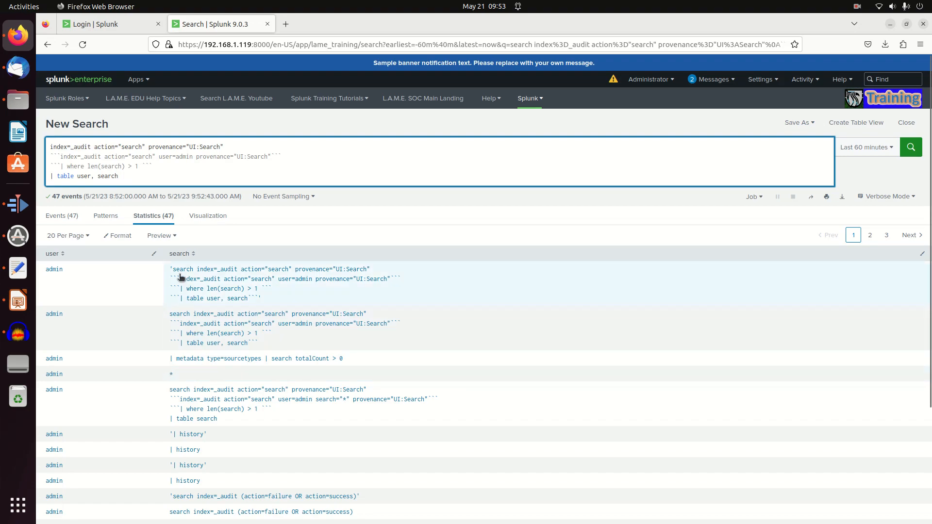
Uncomment the "| where len(search) > 1" line by removing its surrounding backticks and rerun the search
click(61, 166)
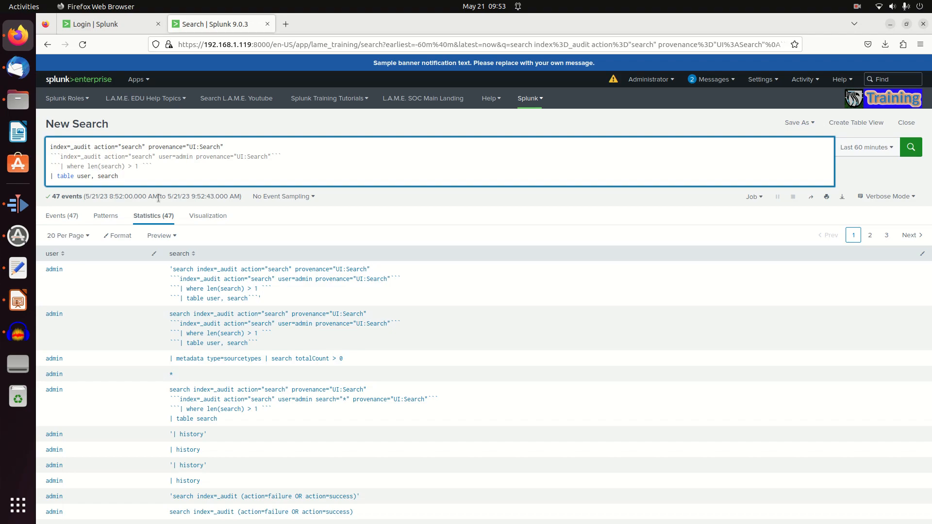
key(BackSpace)
key(BackSpace)
key(BackSpace)
key(Right)
key(Right)
key(Right)
key(Right)
key(Right)
key(Right)
key(Right)
key(Right)
key(Right)
key(Right)
key(Right)
key(Right)
key(Right)
key(Right)
key(Right)
key(Right)
key(Right)
key(Right)
key(Right)
key(Right)
key(Delete)
key(Delete)
key(Delete)
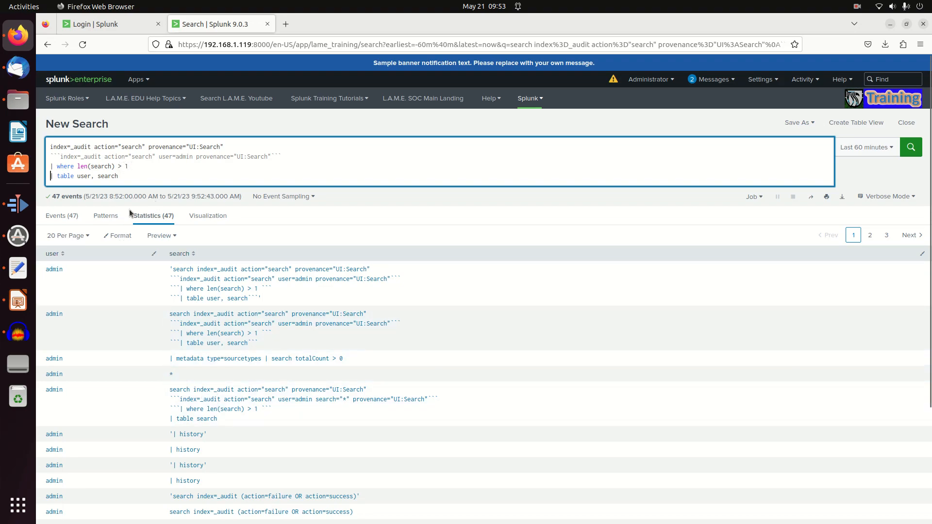
click(149, 172)
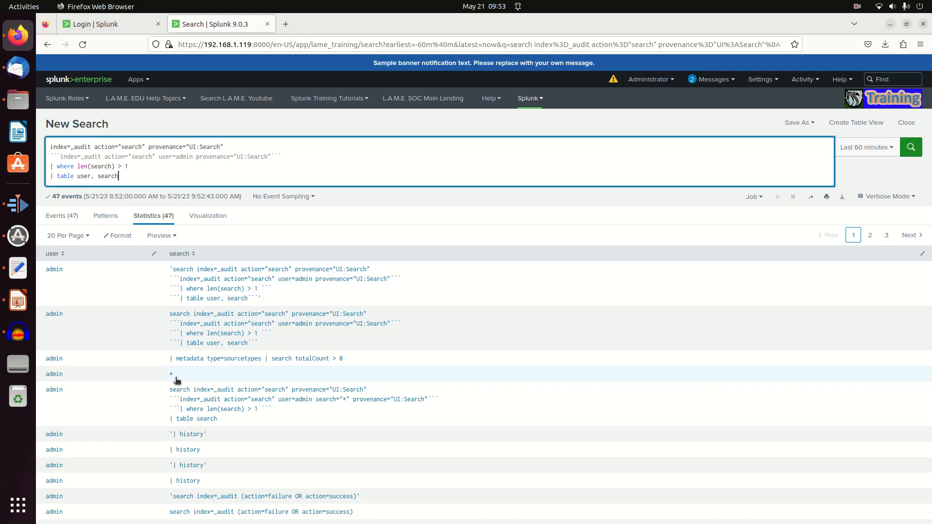
key(Return)
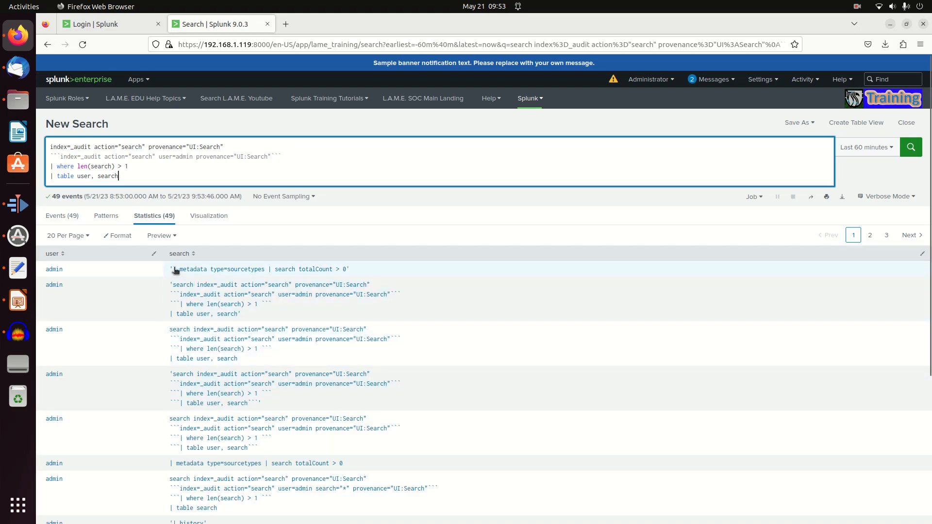
scroll(291, 316, down, 2)
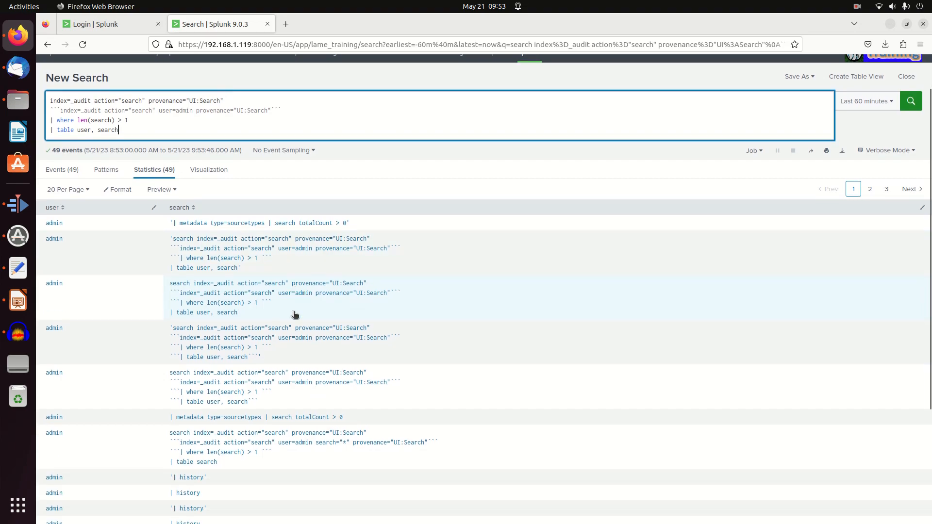
scroll(287, 318, up, 2)
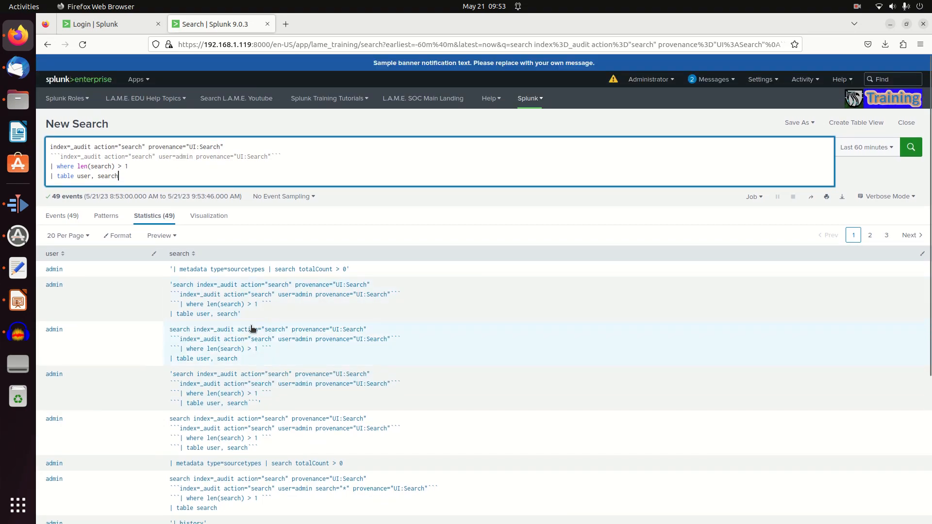
double_click(129, 180)
click(57, 159)
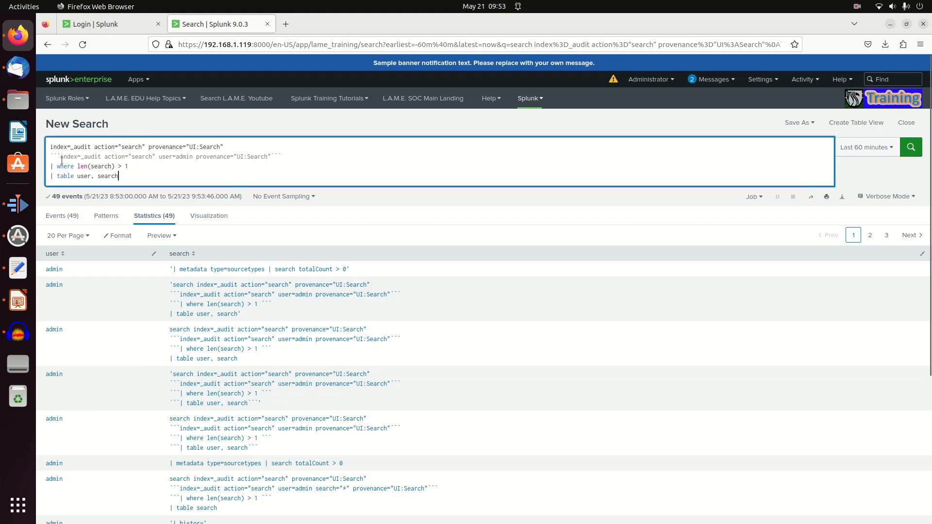
double_click(186, 158)
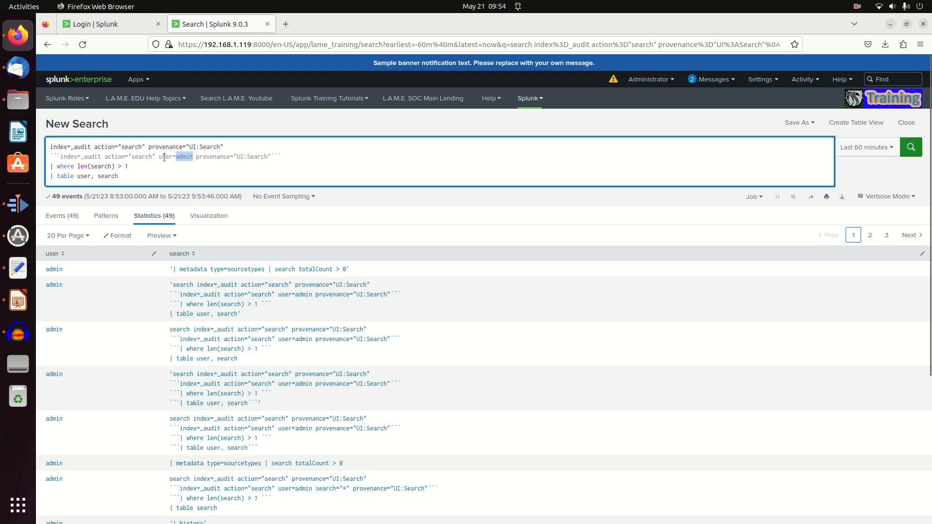